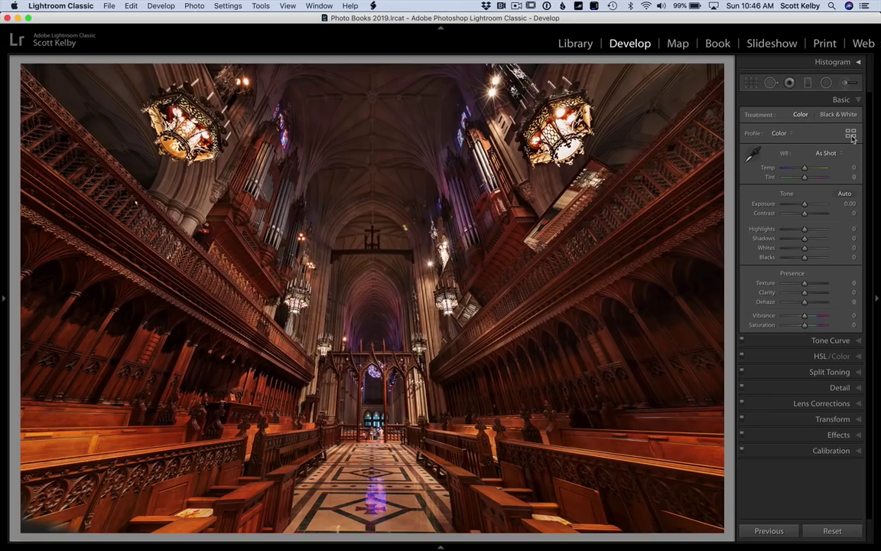
Preview the B&W 01–05 profiles and apply B&W 09 to the cathedral photo.
left_click(850, 134)
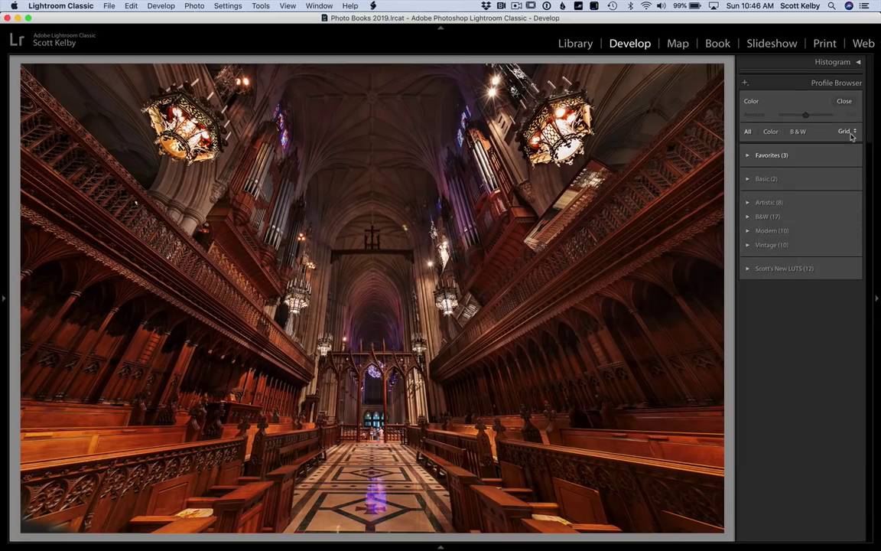
left_click(748, 218)
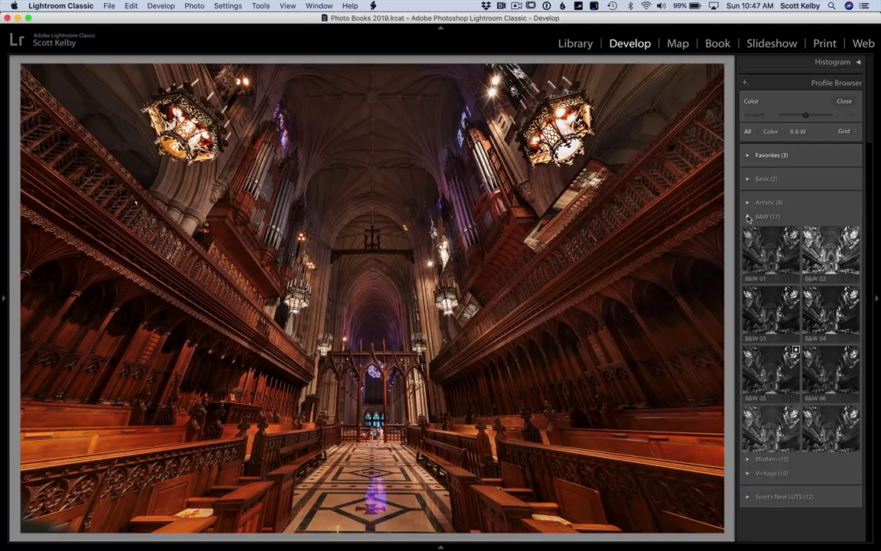
scroll(818, 187, "down", 1)
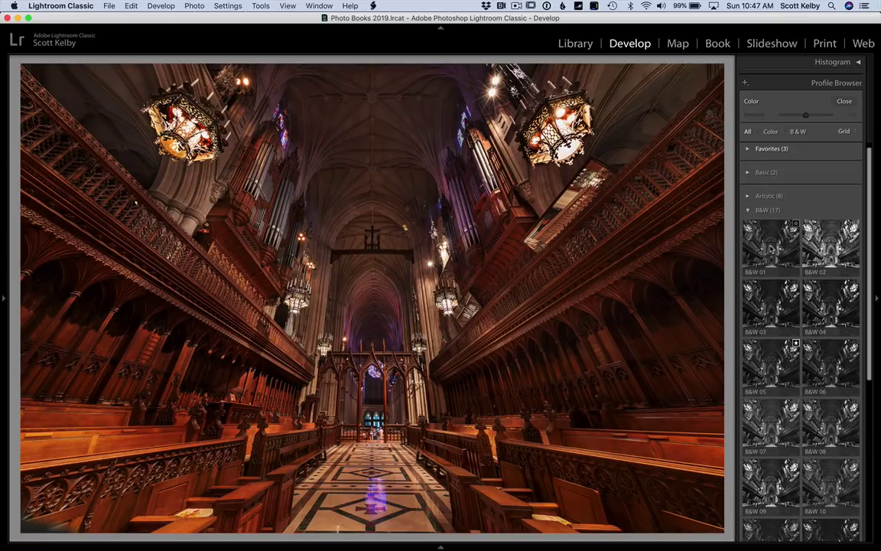
left_click(771, 243)
left_click(830, 243)
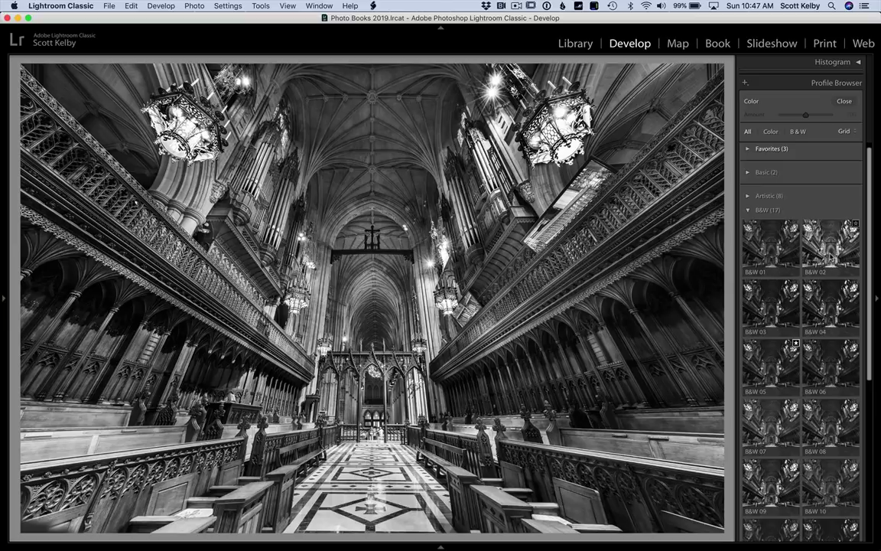
left_click(830, 303)
left_click(770, 302)
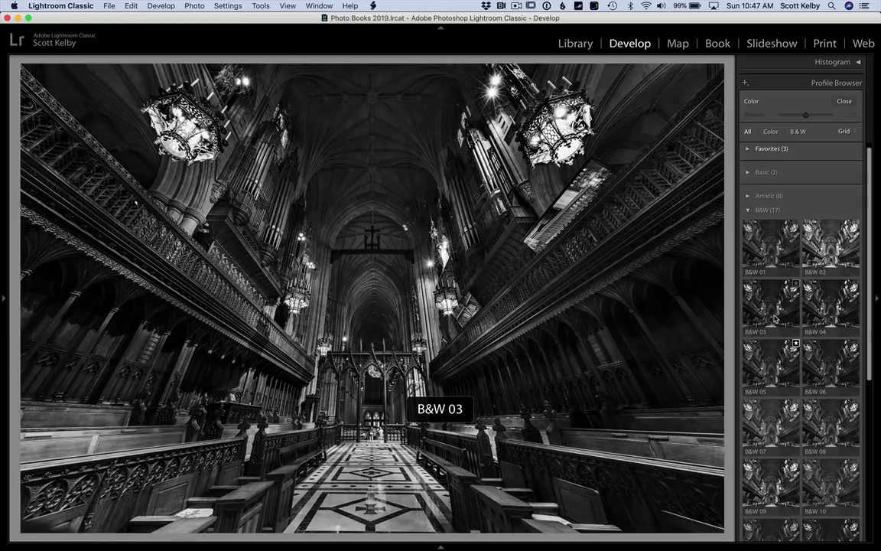
left_click(770, 363)
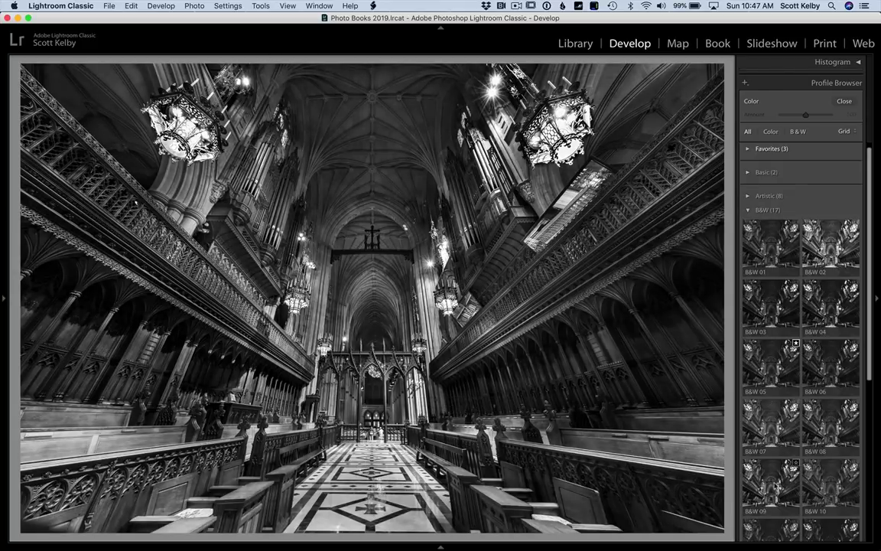
left_click(771, 484)
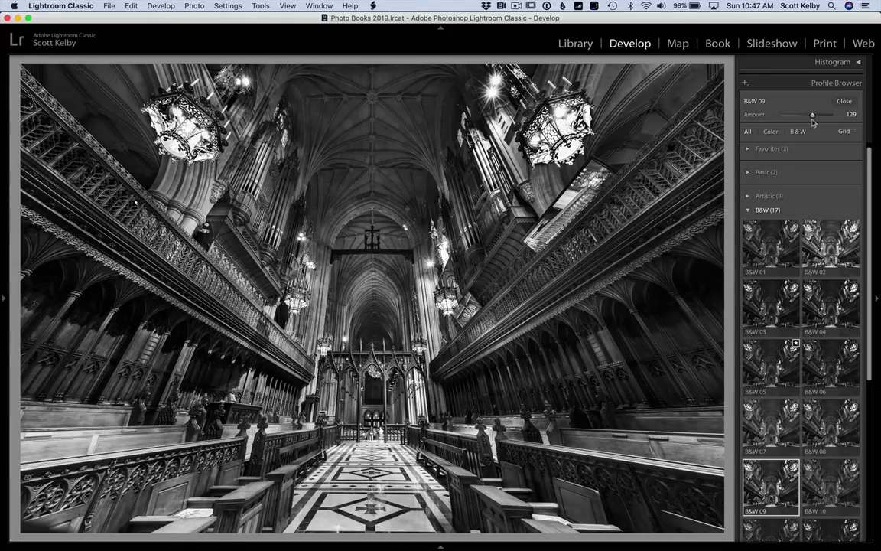
In Basic, set Clarity +56, Texture +41, Whites -100 and Contrast +19.
left_click(841, 102)
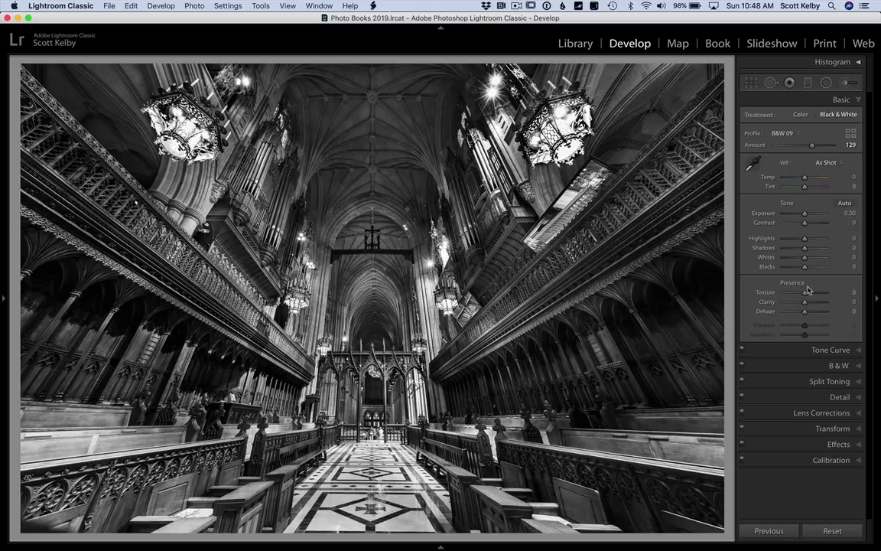
left_click_drag(805, 305, 815, 304)
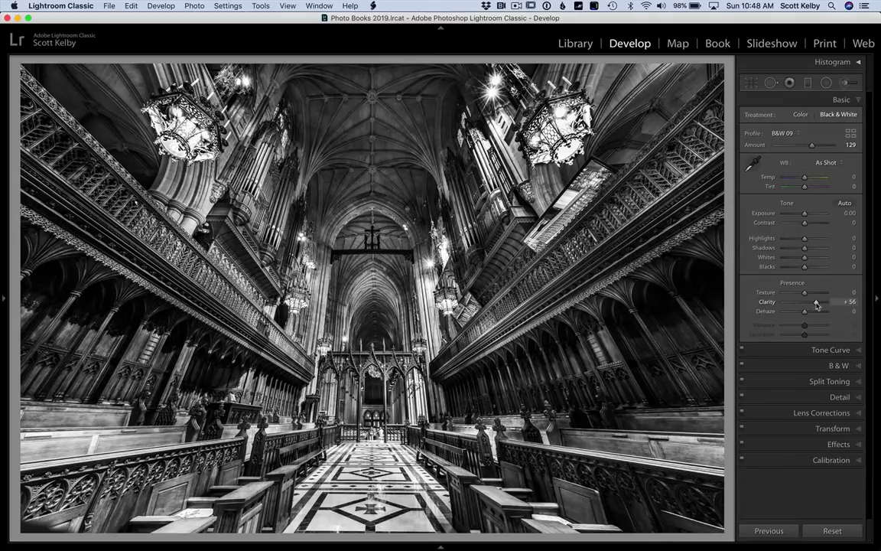
left_click_drag(804, 294, 813, 296)
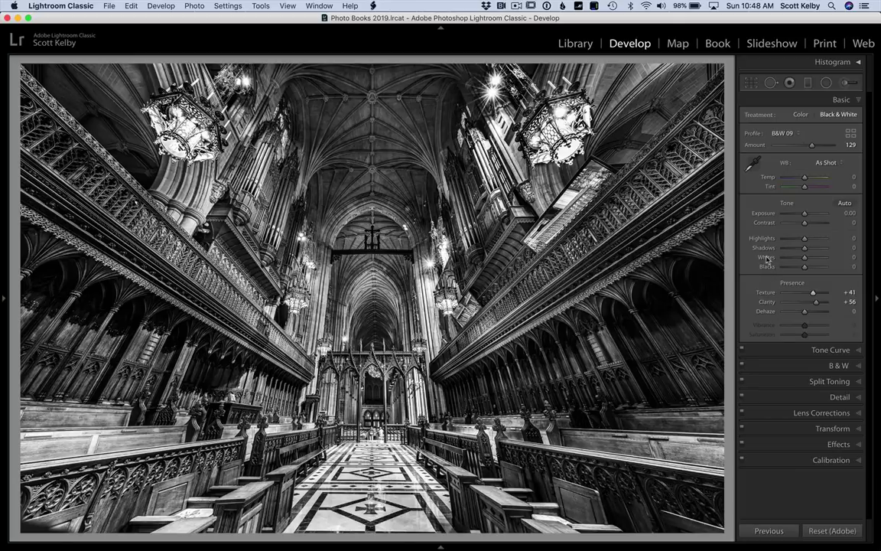
left_click_drag(771, 258, 767, 259)
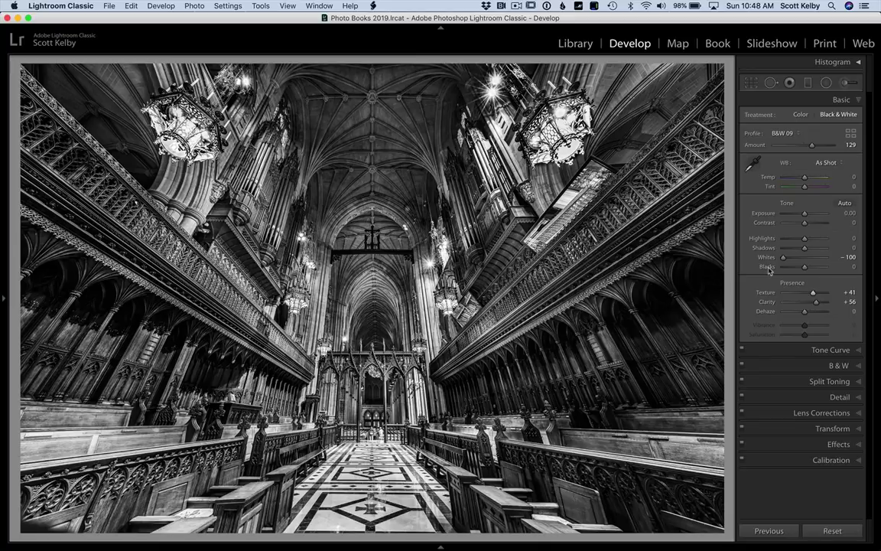
left_click_drag(804, 225, 809, 226)
Set the Effects panel's Post-Crop Vignetting Amount to -11.
left_click(839, 444)
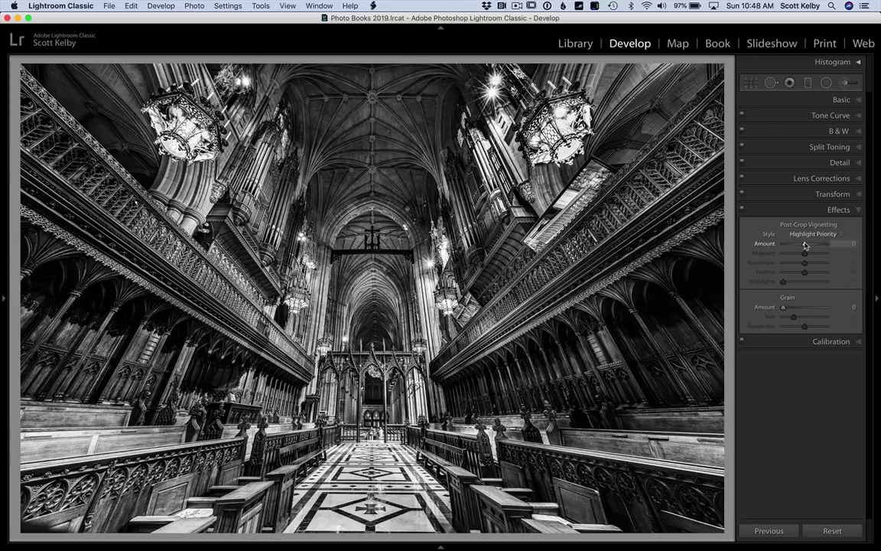
left_click_drag(805, 245, 802, 243)
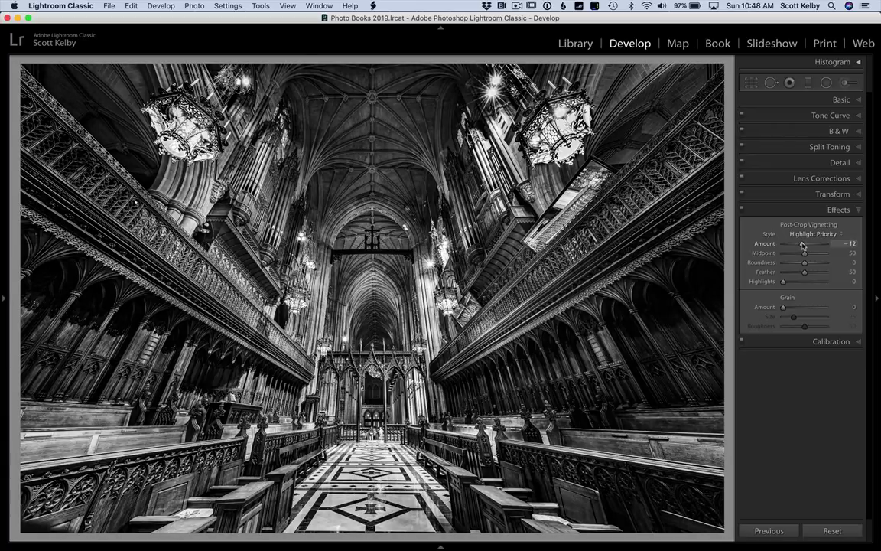
left_click_drag(802, 244, 802, 245)
Toggle the Effects panel off and on to compare the photo with and without the vignette.
left_click(741, 210)
left_click(741, 210)
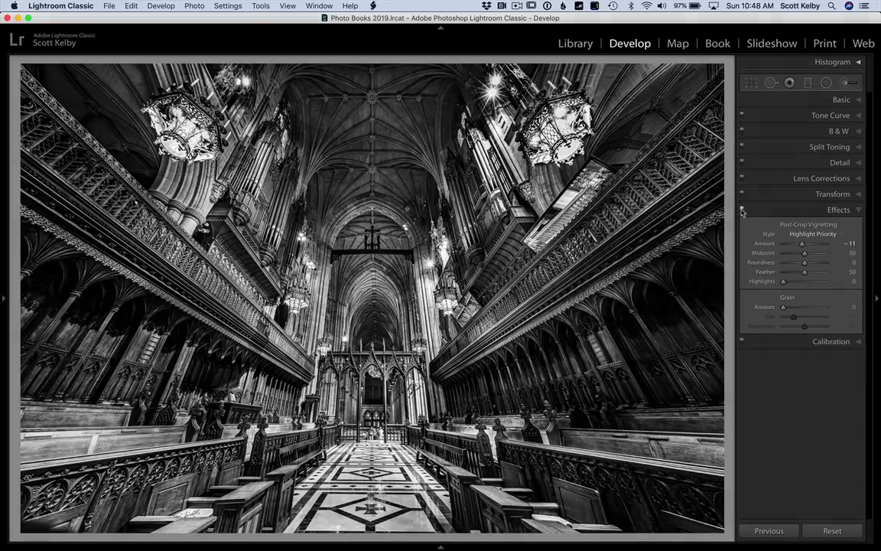
left_click(741, 210)
left_click(741, 211)
left_click(741, 210)
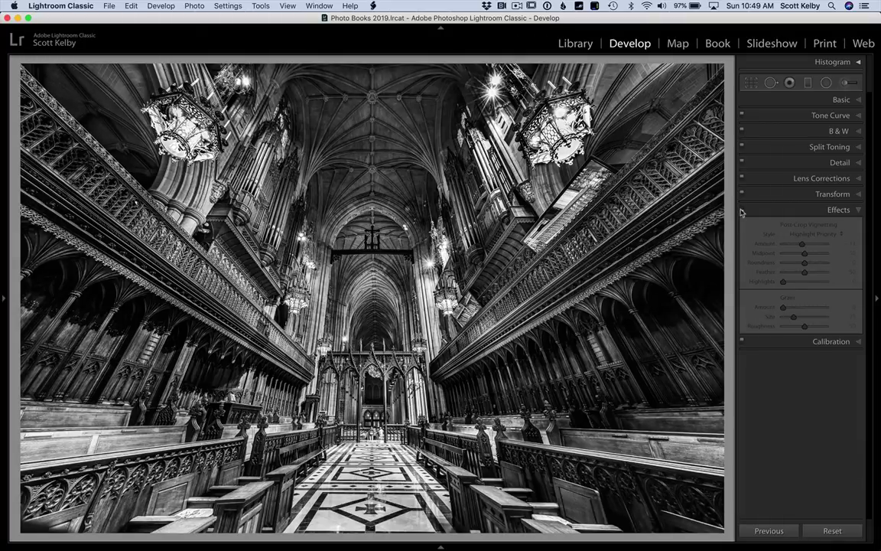
left_click(741, 210)
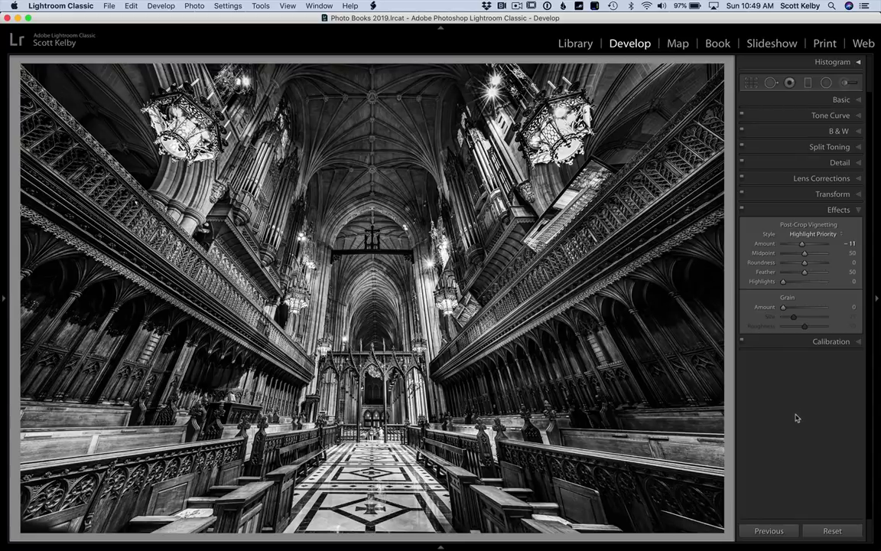
Show Before/After side by side with panels hidden, then reveal the left History panel.
key("y")
key("shift+Tab")
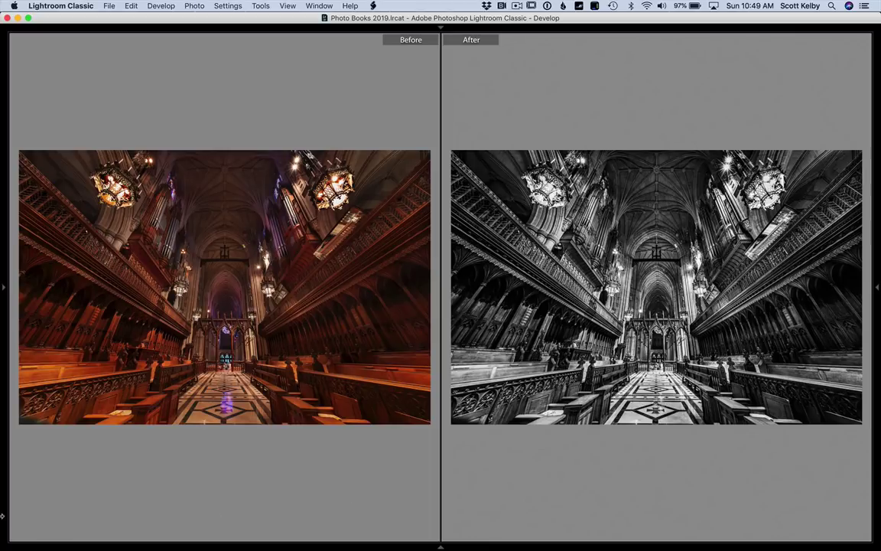
left_click(3, 288)
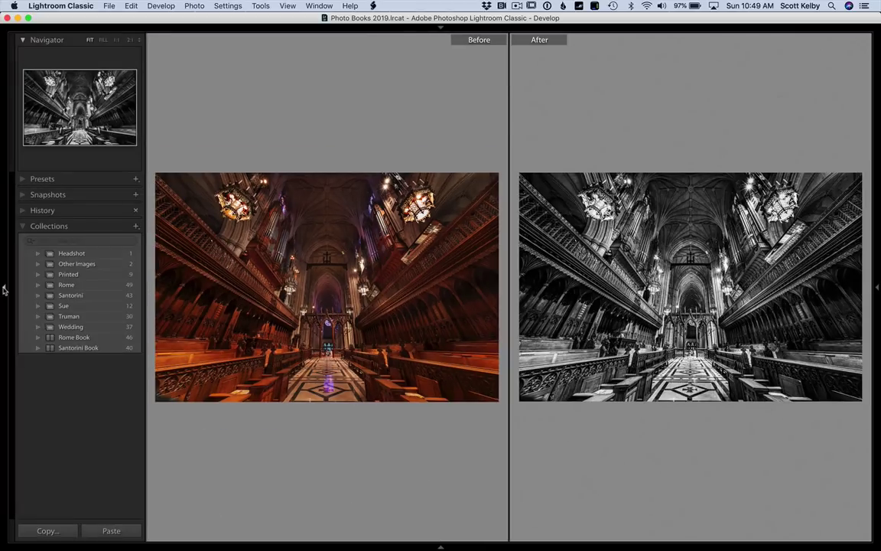
left_click(24, 211)
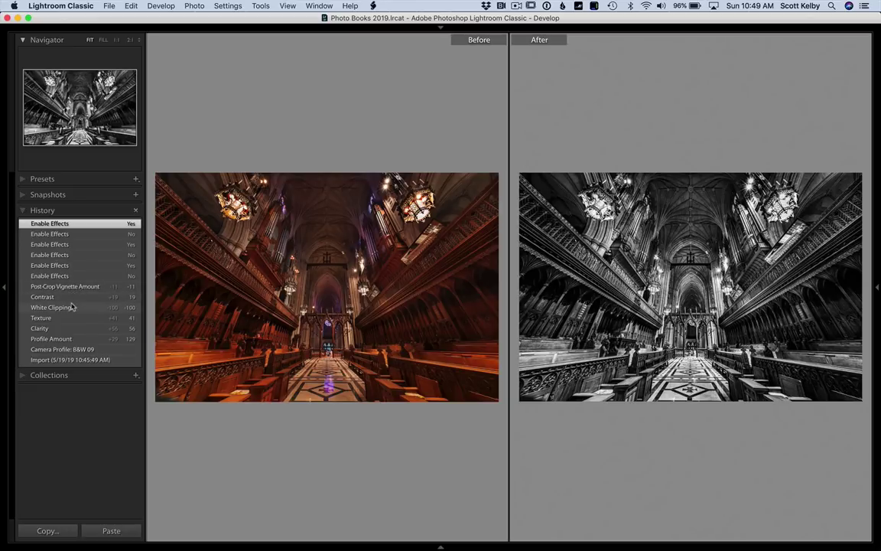
Copy the Camera Profile history step settings to Before, then return to the single edited view.
right_click(75, 352)
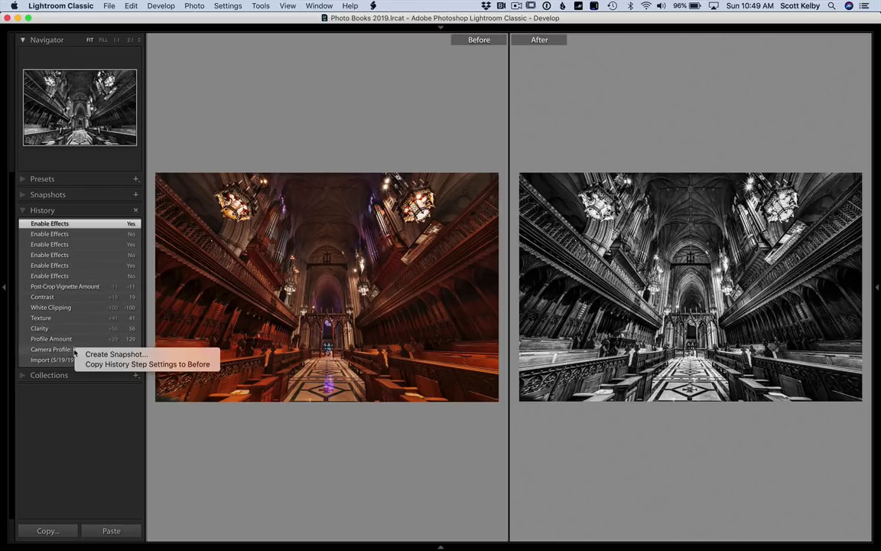
left_click(173, 365)
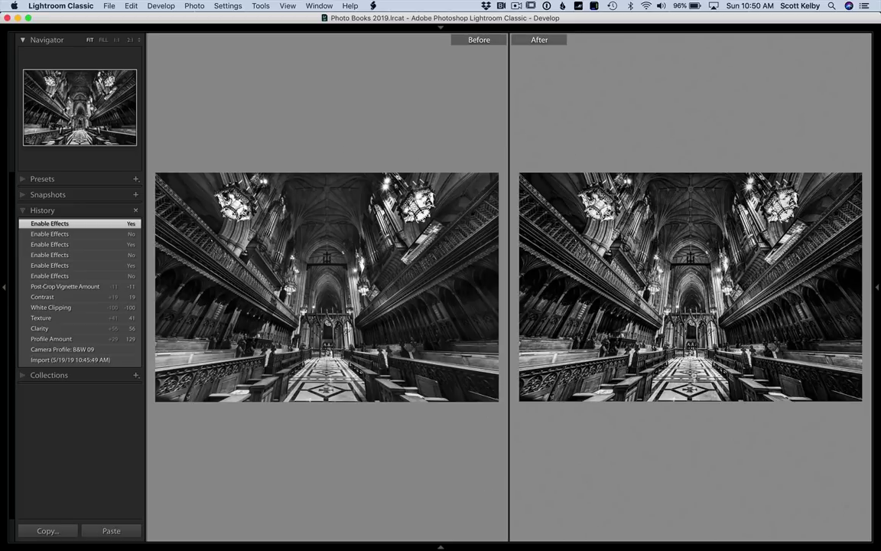
key("Tab")
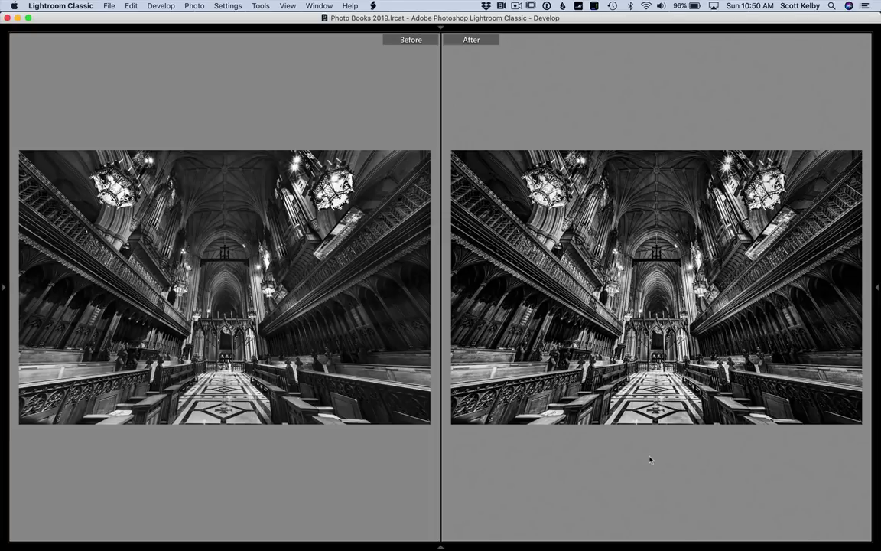
key("y")
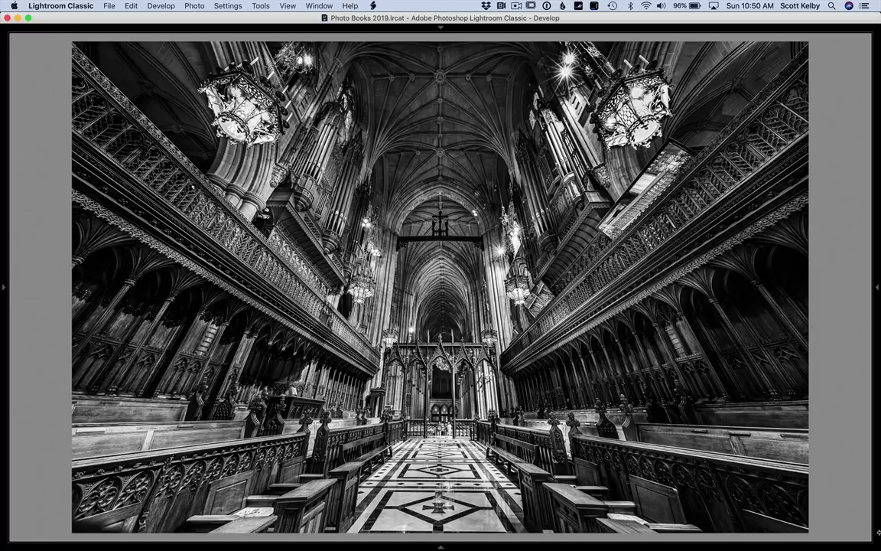
In the Detail panel, raise Sharpening Amount from 25 to 63.
key("F8")
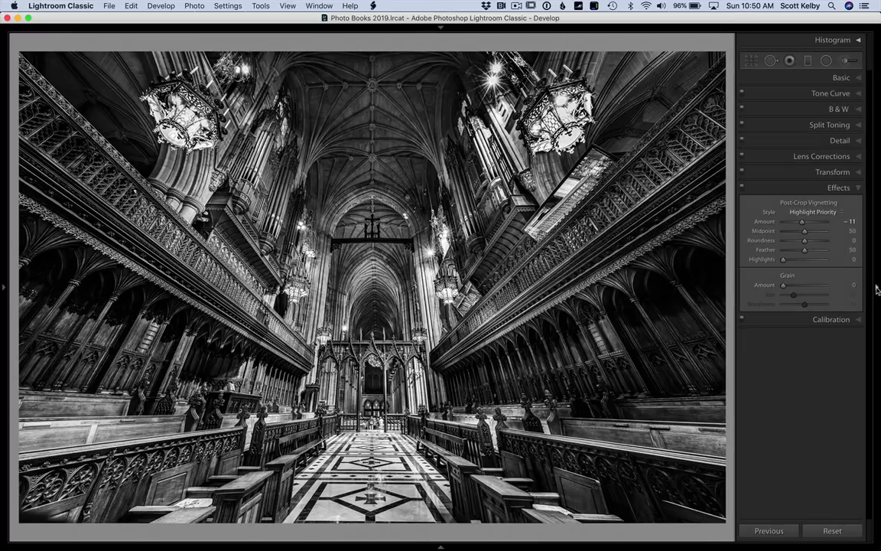
left_click(753, 140)
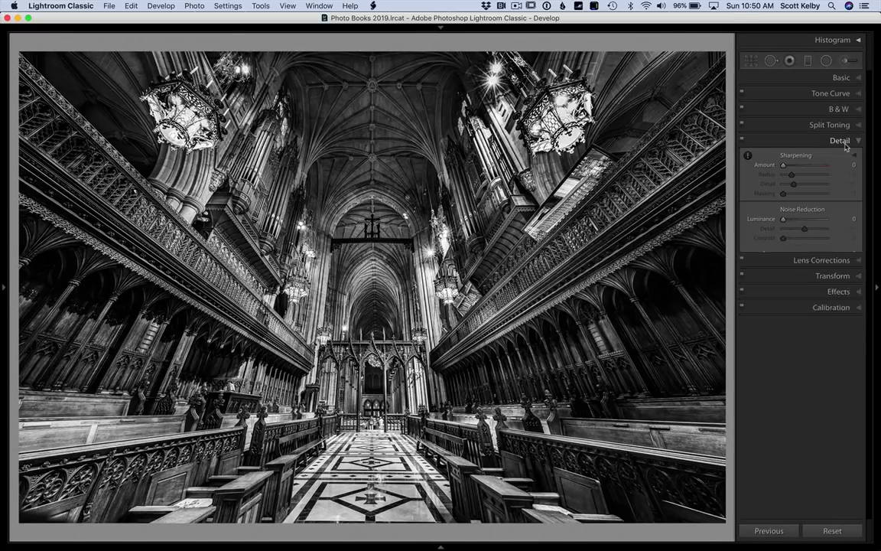
left_click_drag(787, 166, 795, 168)
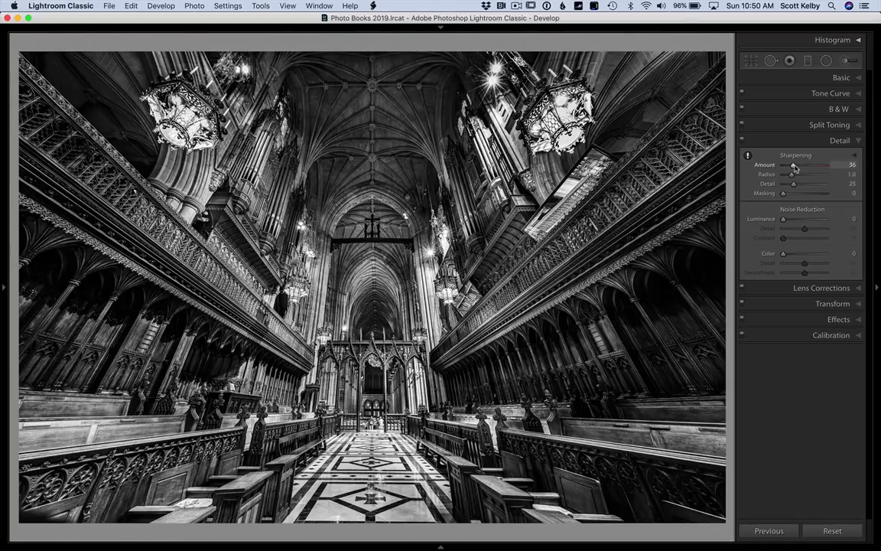
left_click_drag(795, 168, 791, 169)
left_click_drag(791, 169, 801, 168)
left_click_drag(802, 168, 804, 169)
left_click_drag(805, 169, 802, 168)
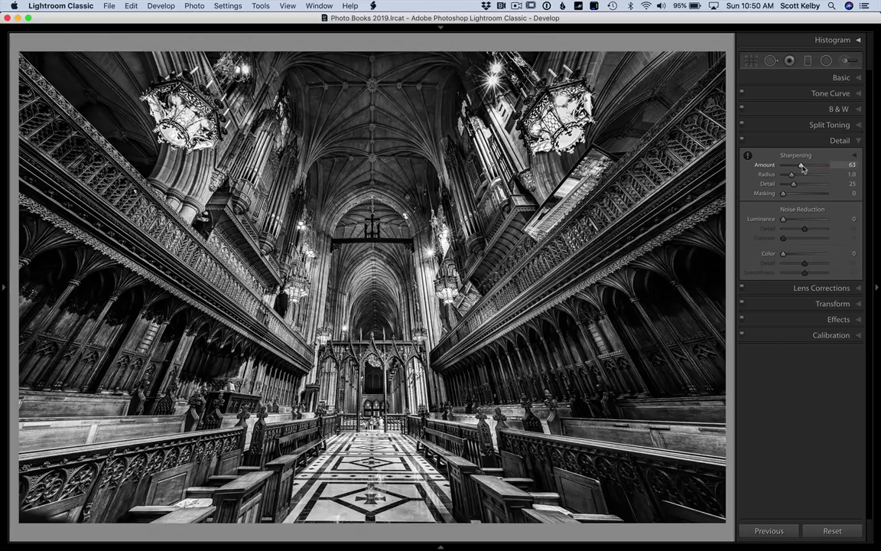